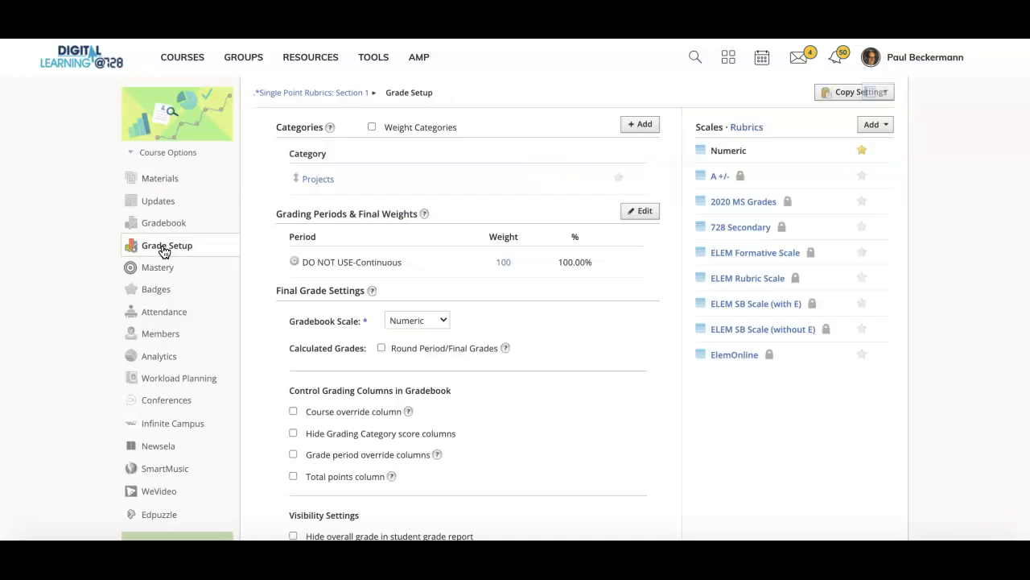
# View the EXAMPLE 1 SINGLE POINT RUBRIC from the course's rubric list and close it without changes.
pyautogui.click(747, 129)
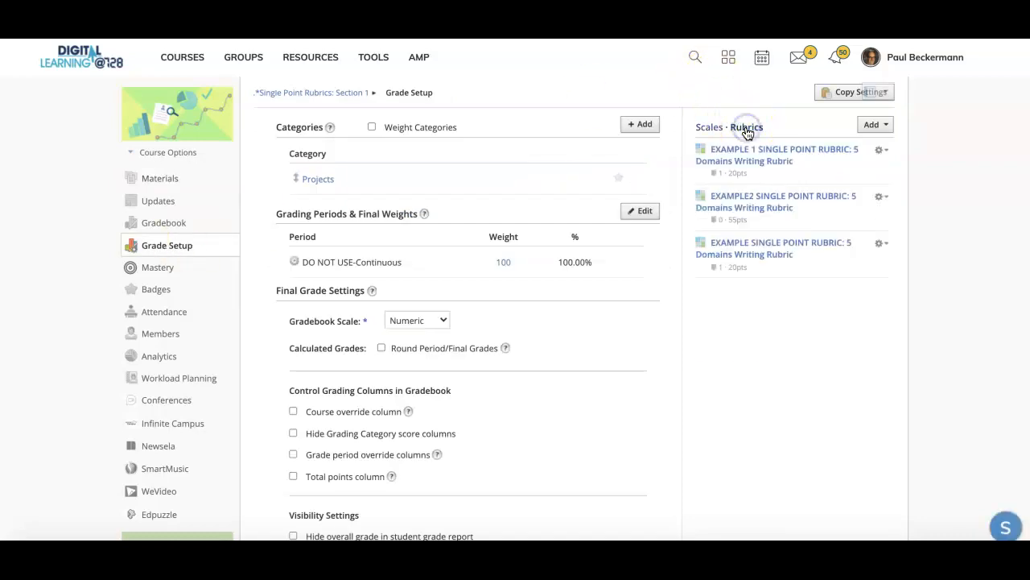
pyautogui.click(747, 152)
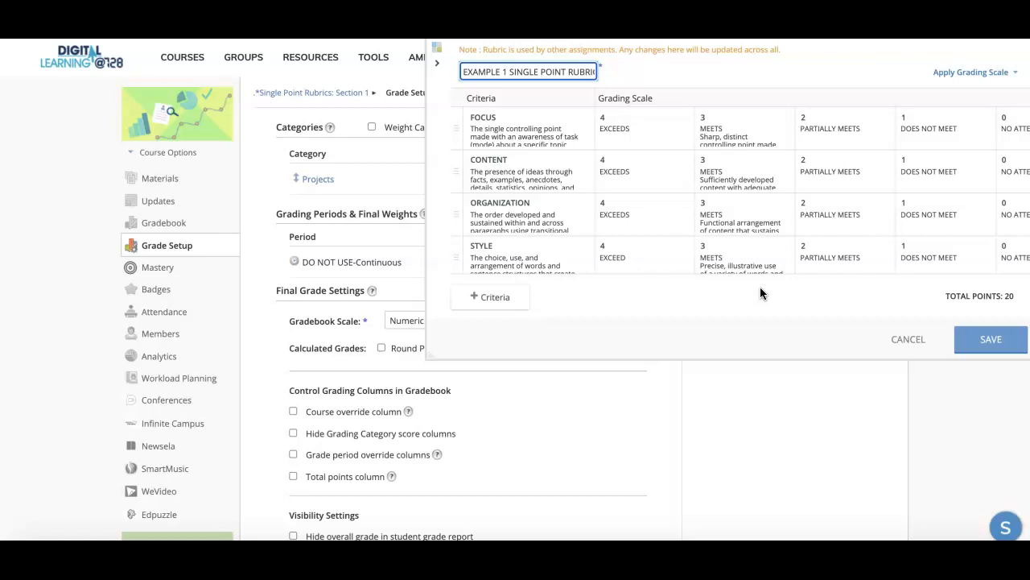
pyautogui.click(907, 339)
# Open the EXAMPLE2 SINGLE POINT RUBRIC and examine the point values across the Content criterion's ratings.
pyautogui.click(810, 204)
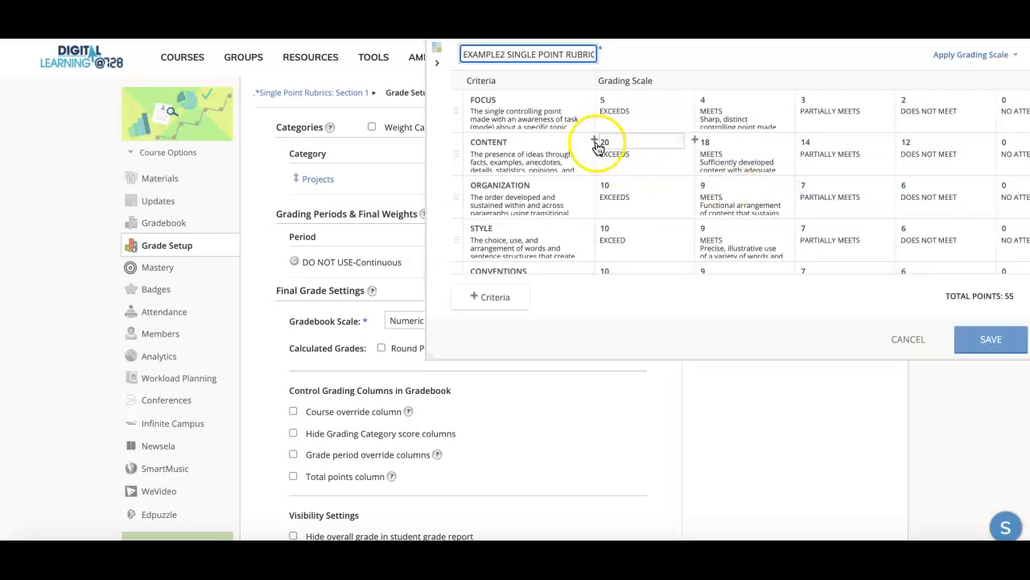
pyautogui.click(724, 151)
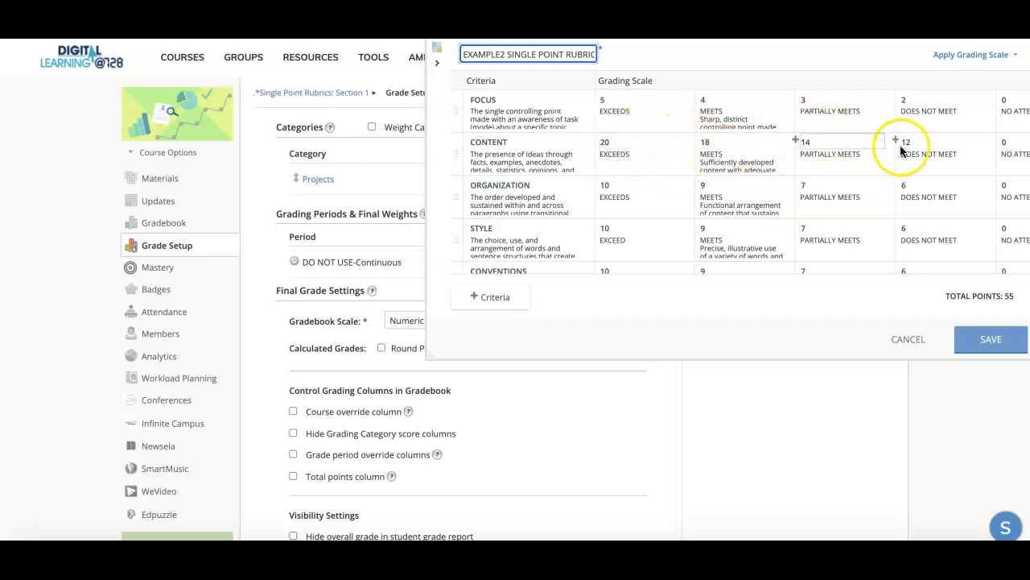
pyautogui.click(623, 149)
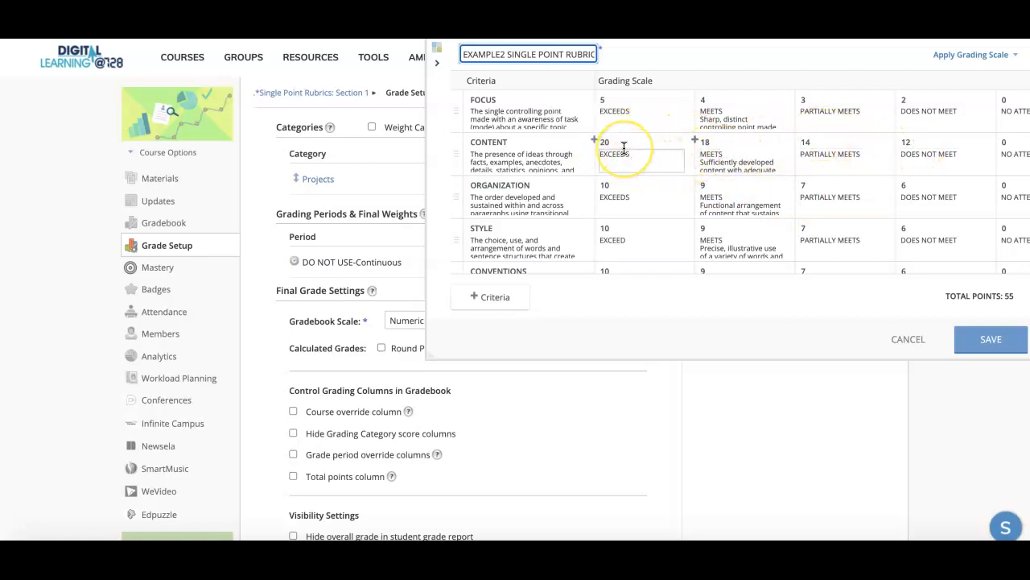
pyautogui.click(652, 316)
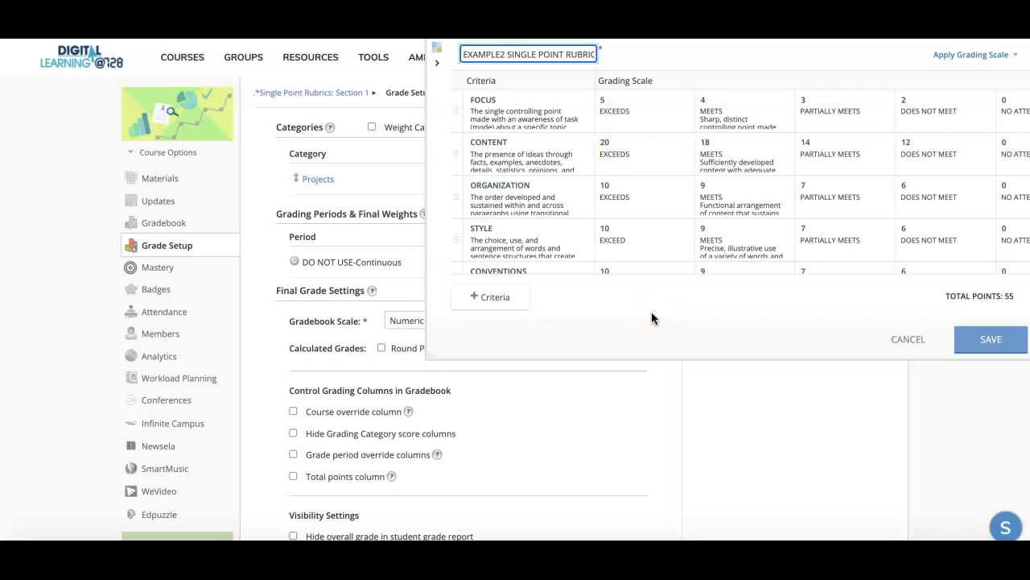
pyautogui.click(755, 314)
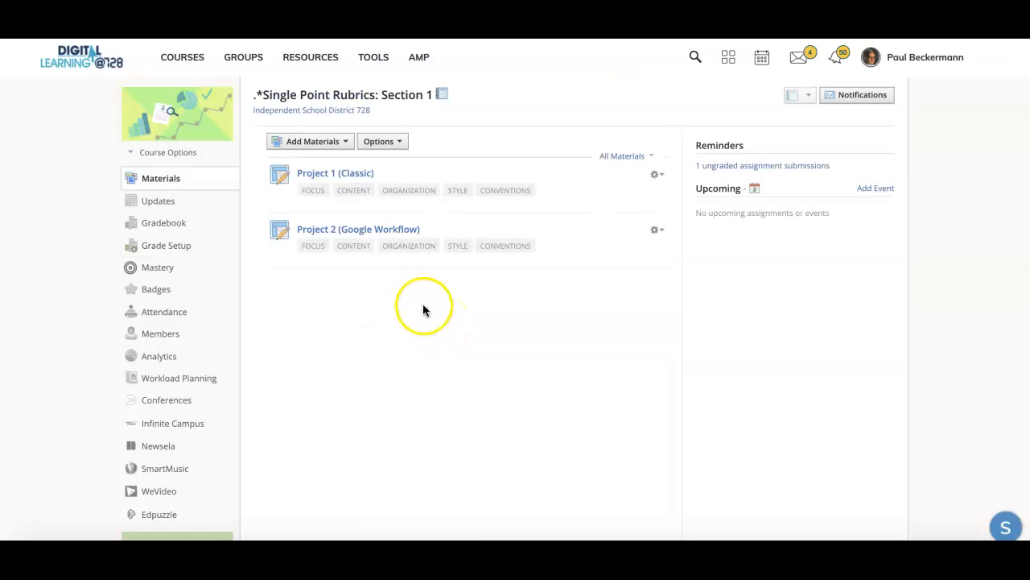
# Open the student's submission for Project 1 (Classic) and bring up its grading rubric.
pyautogui.click(354, 175)
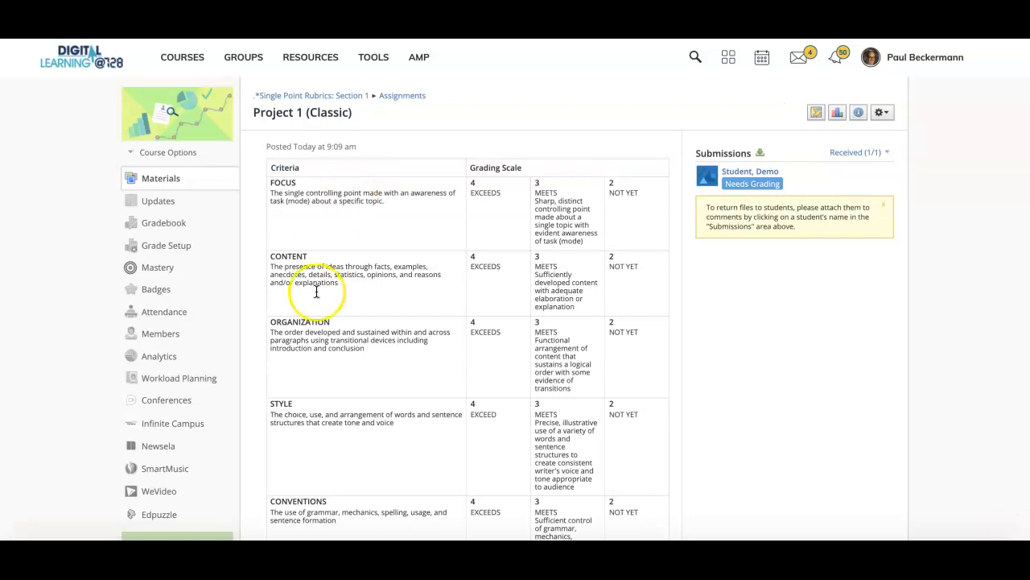
pyautogui.click(747, 173)
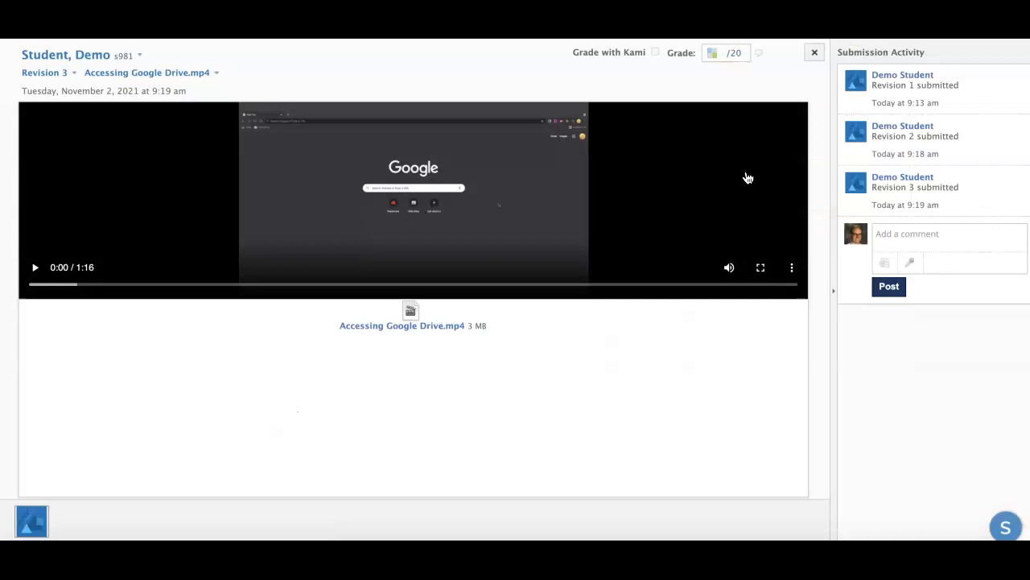
pyautogui.click(712, 53)
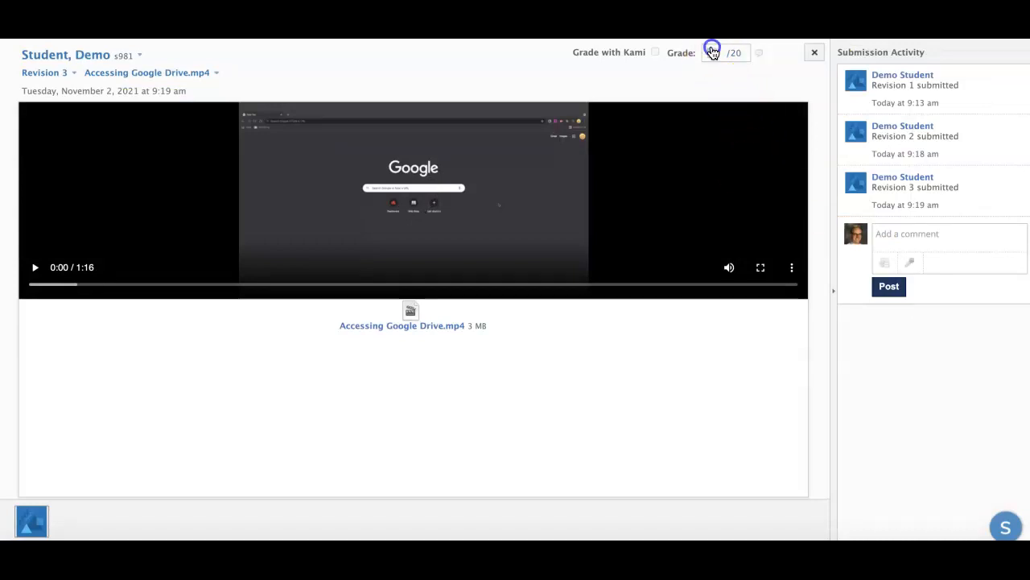
# Rate the submission 3 for Focus, 3 for Content, 4 for Organization, 2 for Style and 3 for Conventions.
pyautogui.click(873, 113)
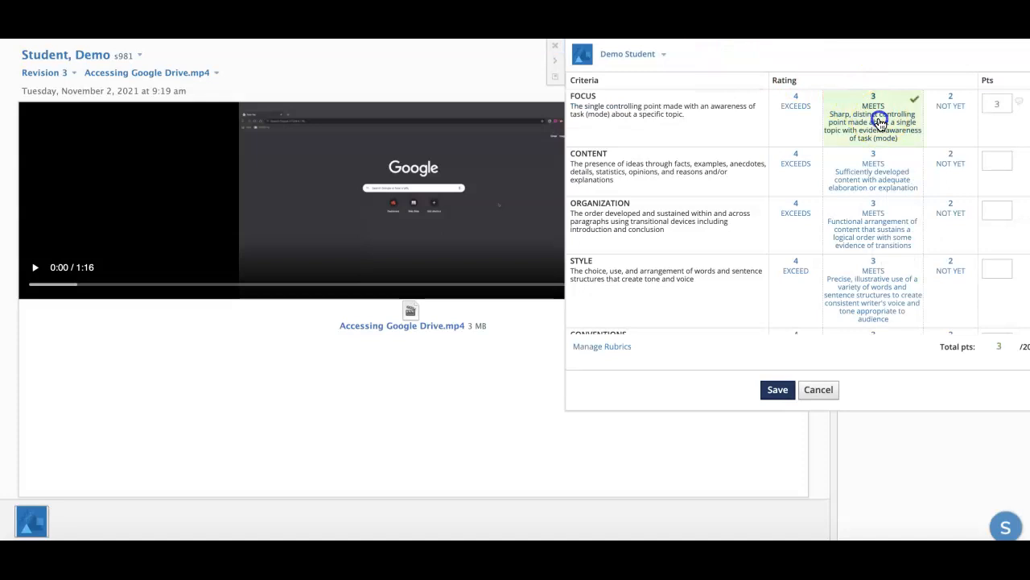
pyautogui.click(877, 178)
pyautogui.click(799, 218)
pyautogui.click(946, 298)
pyautogui.scroll(-2, 926, 294)
pyautogui.click(876, 300)
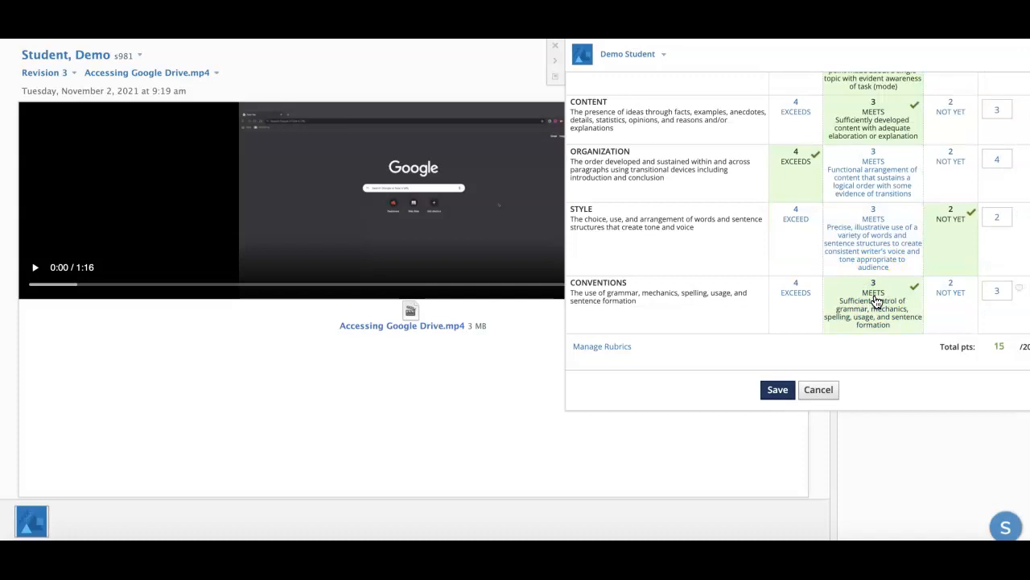
# Add the Organization comment "You have found an very authentic audience for this project.".
pyautogui.click(1019, 159)
pyautogui.click(966, 202)
pyautogui.write('You have found an very authentic audience for this project.')
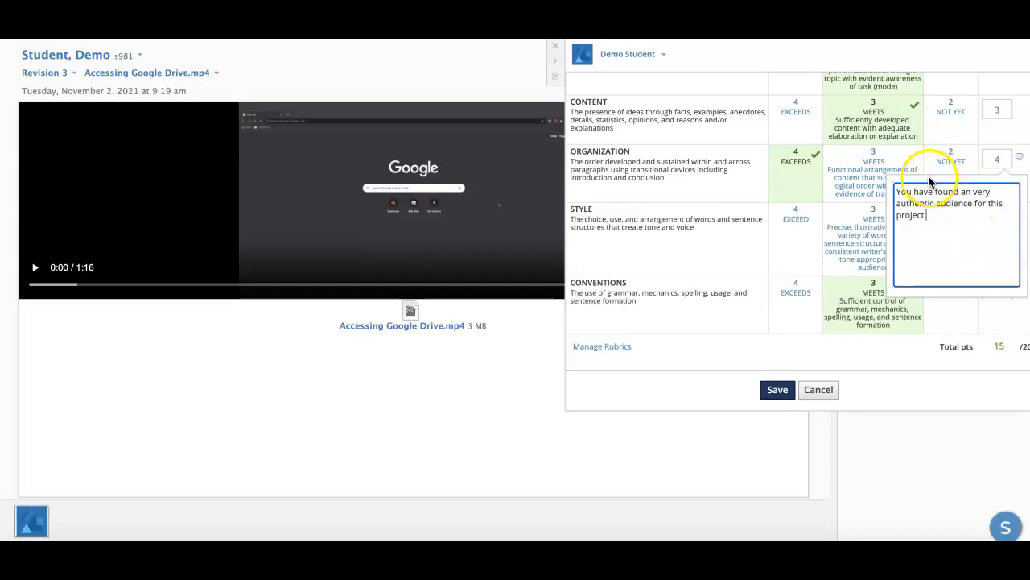
# Clear the Organization rating and save the rubric grade.
pyautogui.click(806, 188)
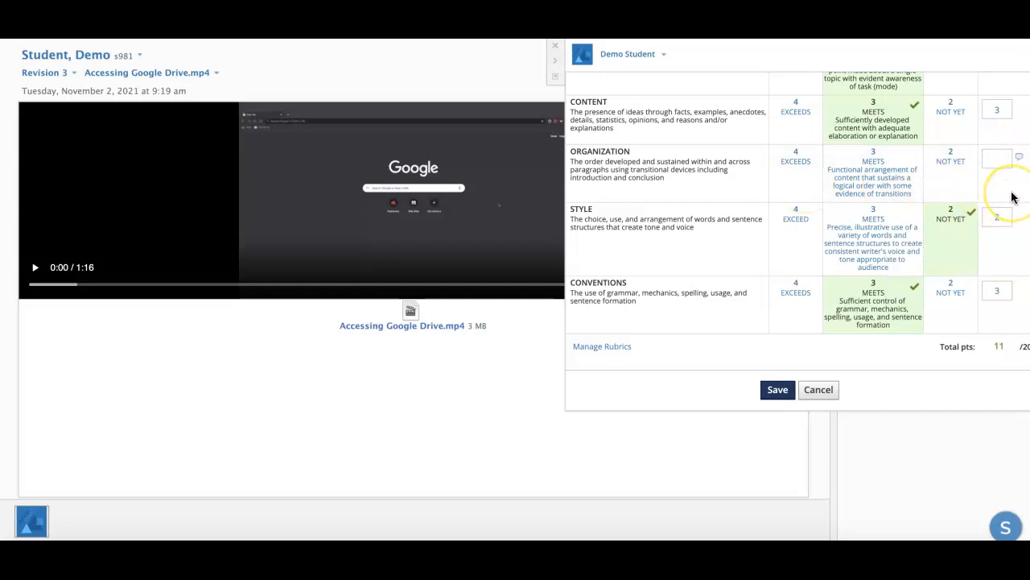
pyautogui.click(778, 392)
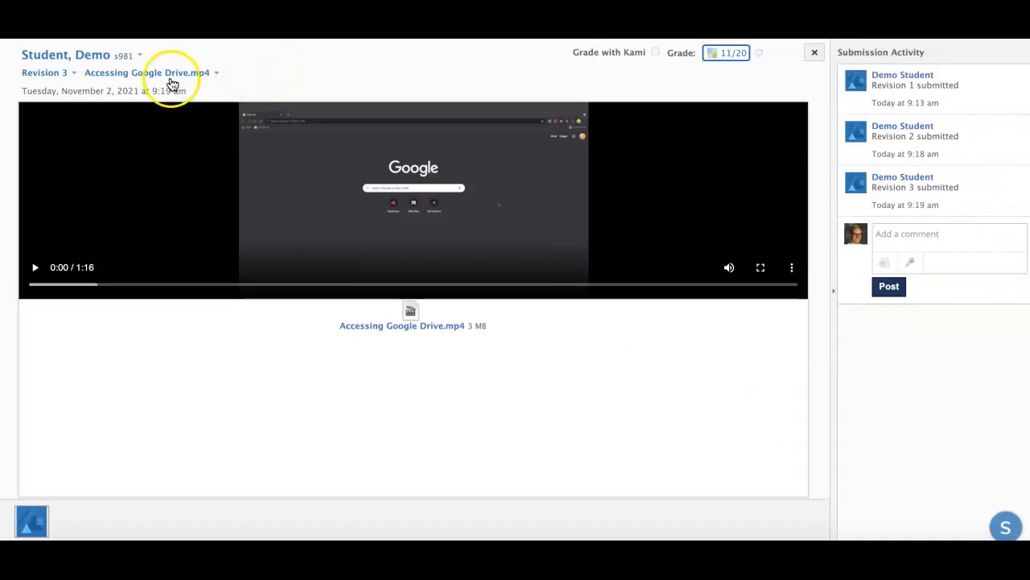
# View Revision 1 of the submission and look at the overall grade comment options without submitting one.
pyautogui.click(74, 74)
pyautogui.click(61, 109)
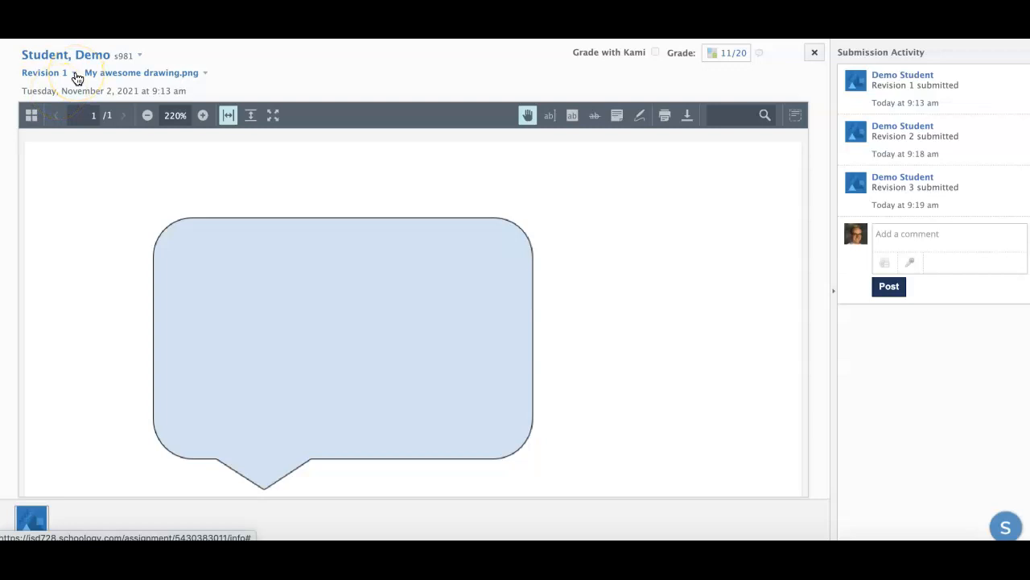
pyautogui.click(76, 75)
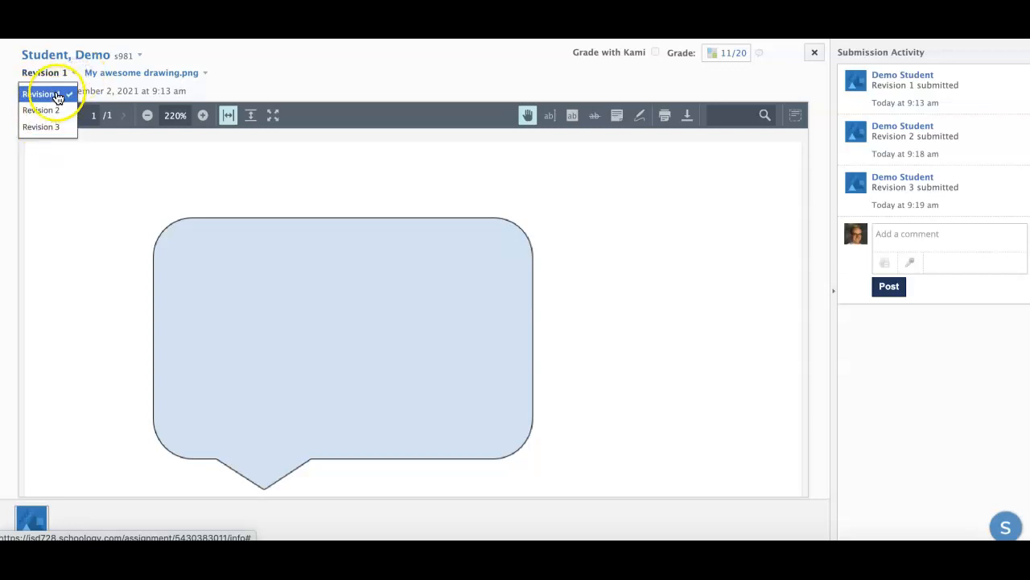
pyautogui.click(760, 55)
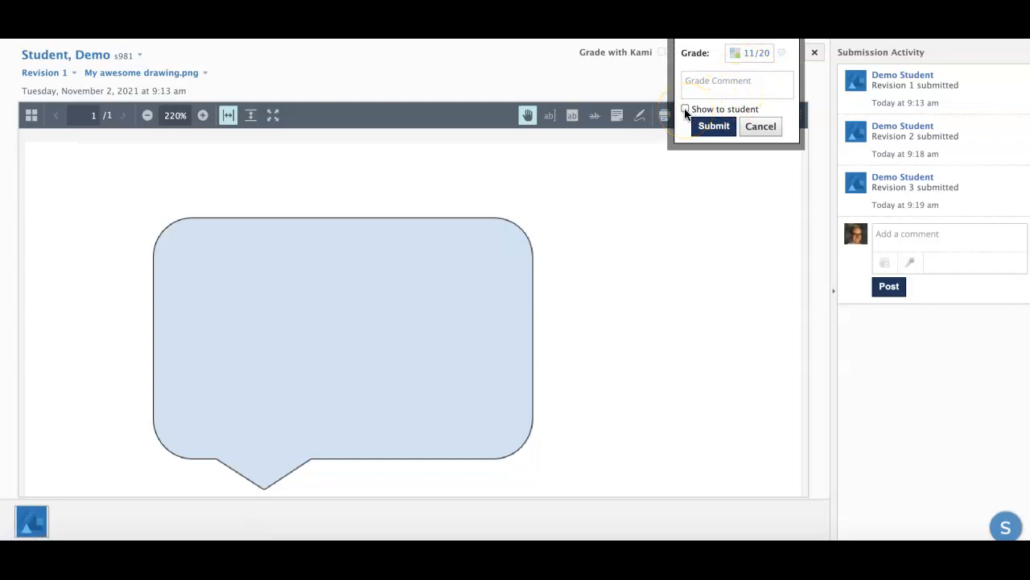
pyautogui.click(761, 128)
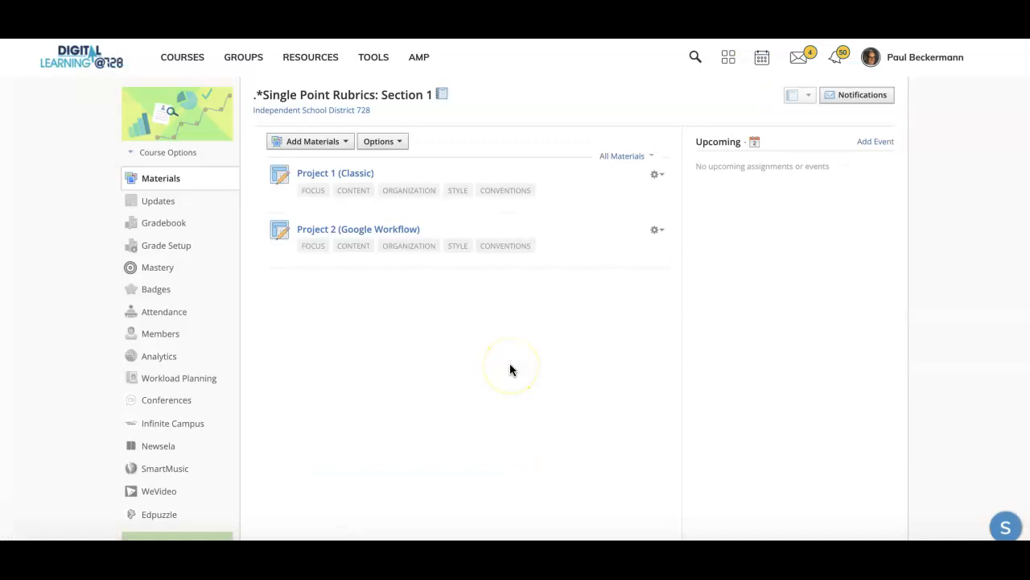
# Open the student's submission for Project 2 (Google Workflow) and display its grading rubric.
pyautogui.click(376, 233)
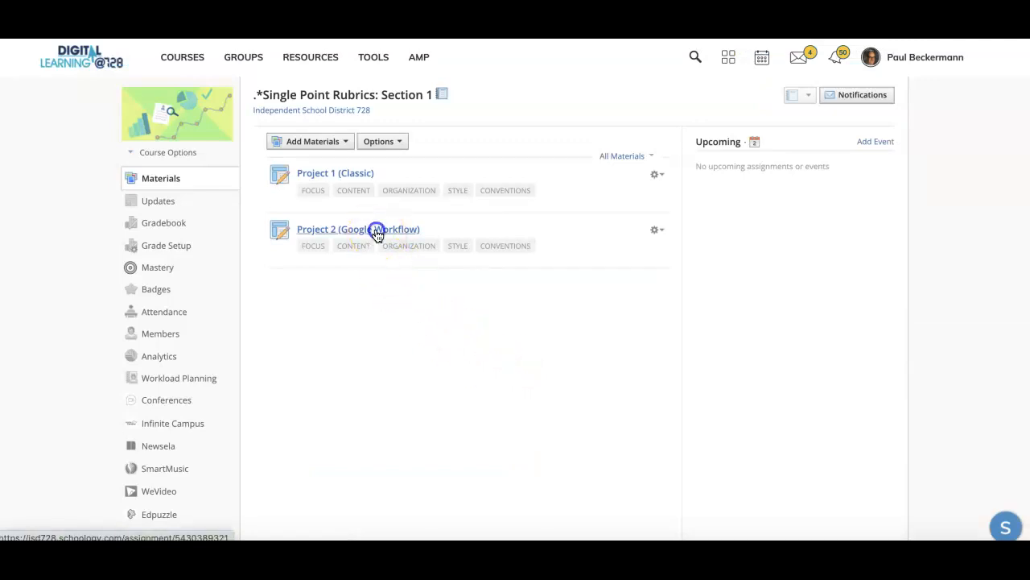
pyautogui.click(266, 175)
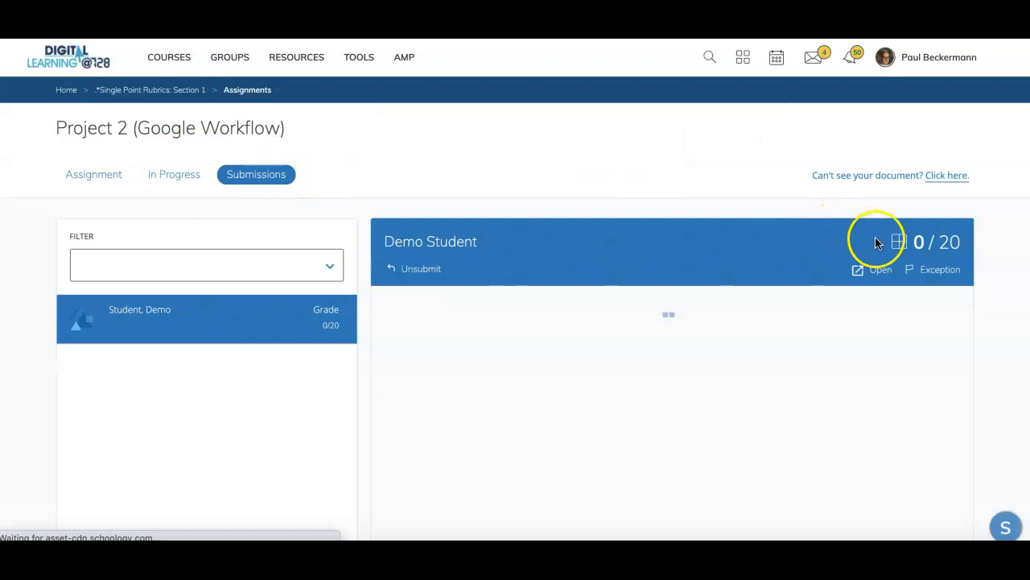
pyautogui.click(898, 241)
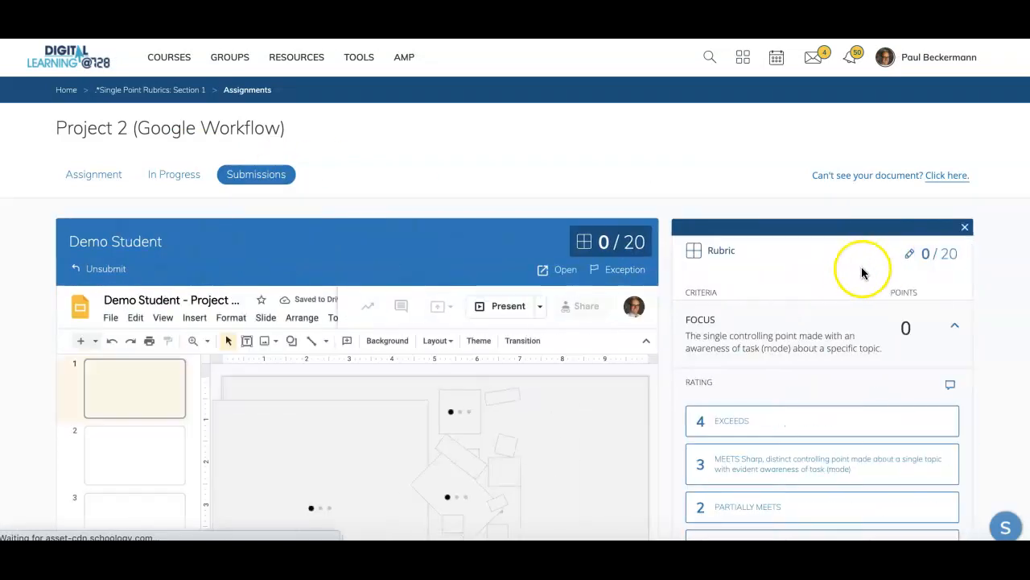
# Rate the submission 3 for Focus, 4 for Content, 2 for Organization, 4 for Style and 3 for Conventions.
pyautogui.scroll(-1, 858, 272)
pyautogui.scroll(-2, 858, 274)
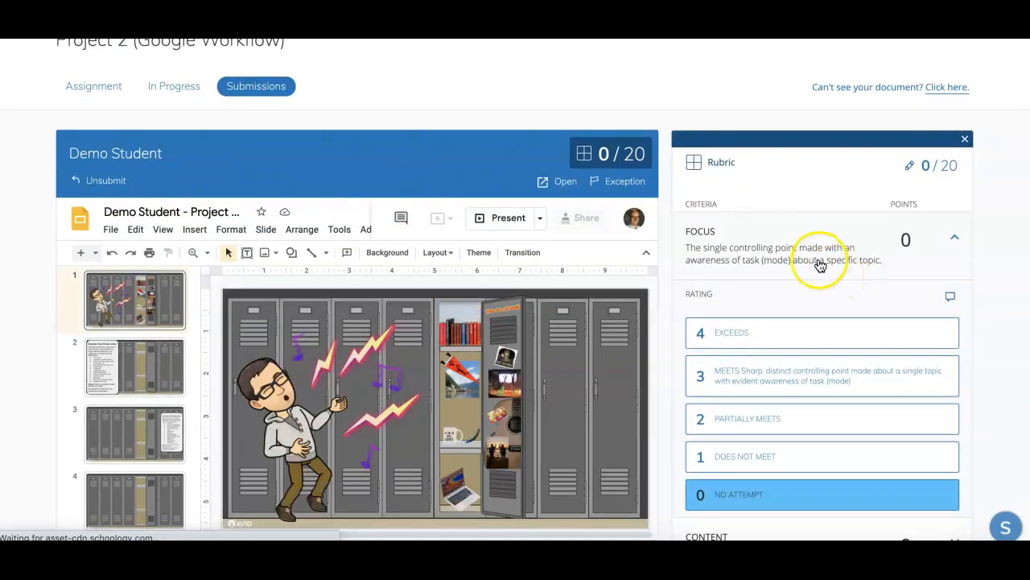
pyautogui.click(777, 377)
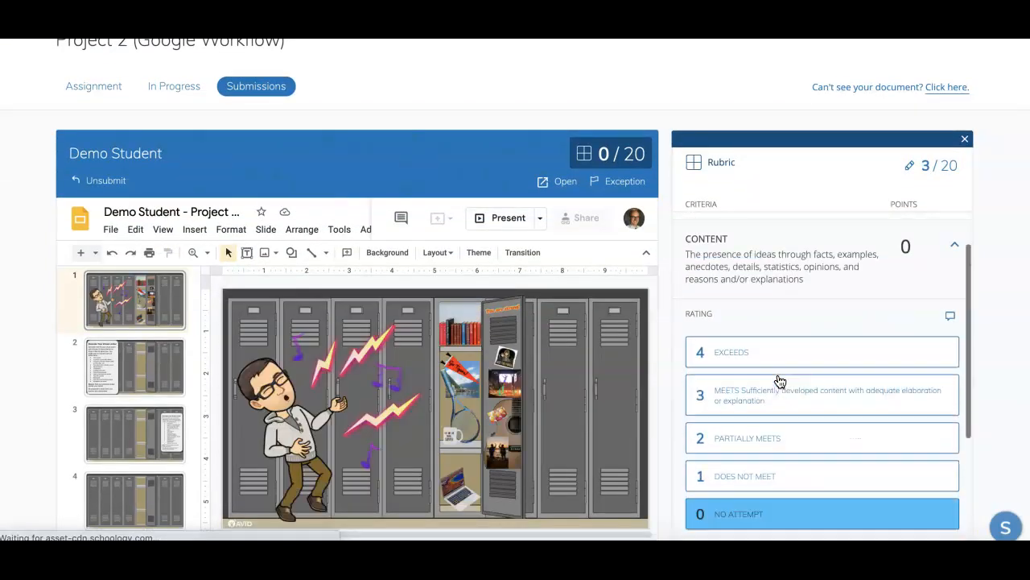
pyautogui.click(784, 348)
pyautogui.click(775, 375)
pyautogui.click(775, 370)
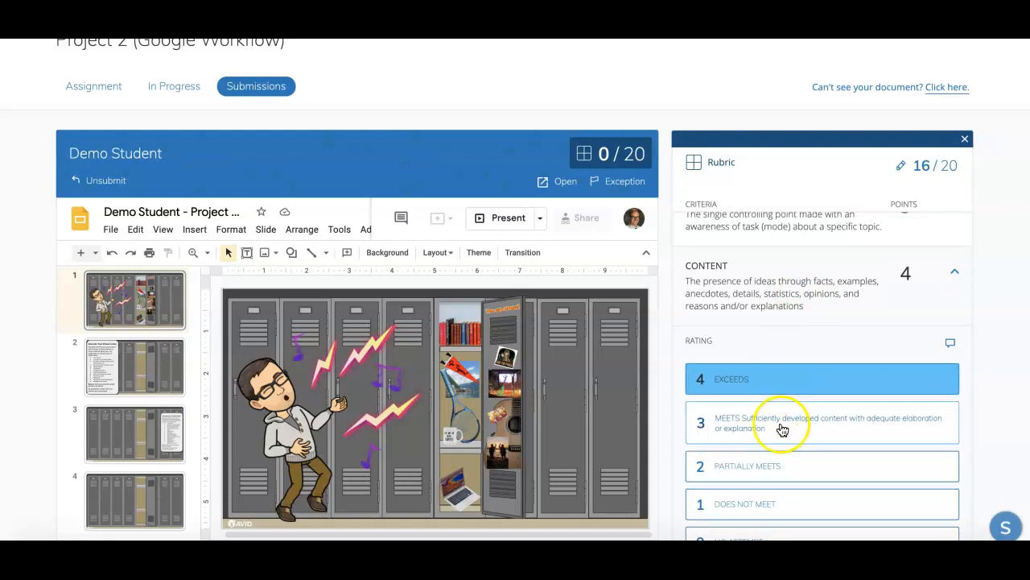
# Look at the Content criterion's comment form without adding a comment, and save the Project 2 rubric grade.
pyautogui.click(951, 345)
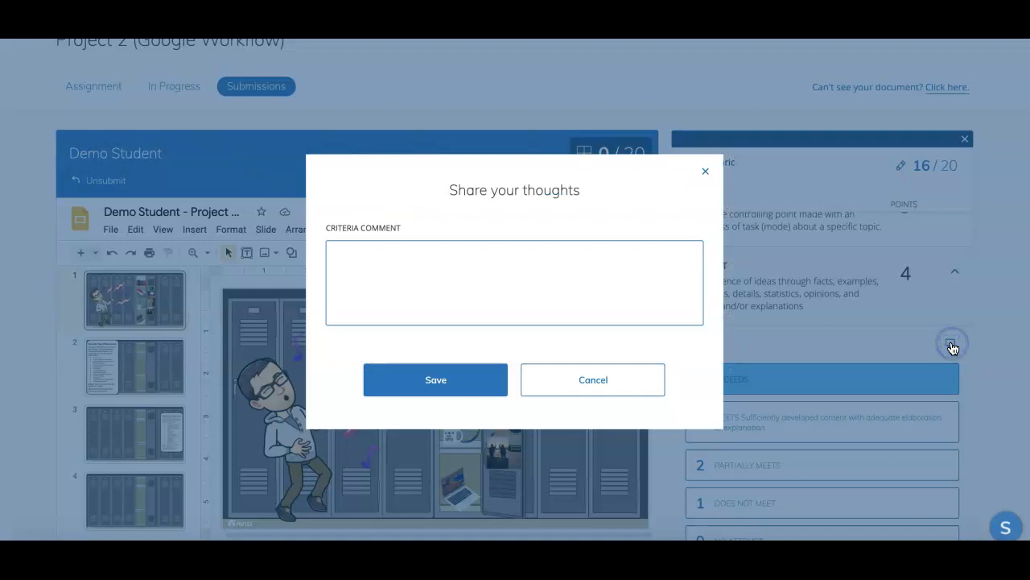
pyautogui.click(566, 292)
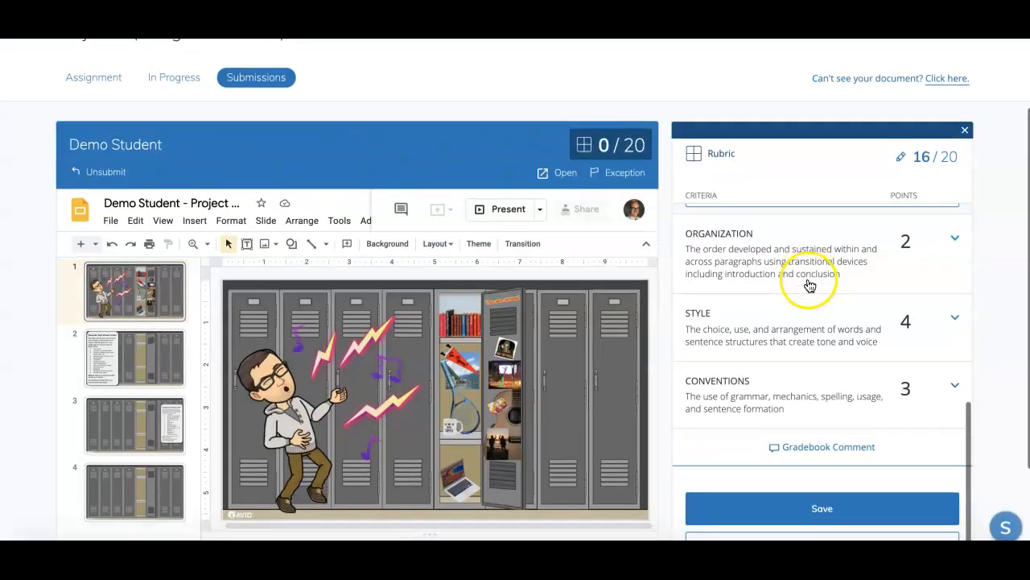
pyautogui.scroll(-2, 805, 281)
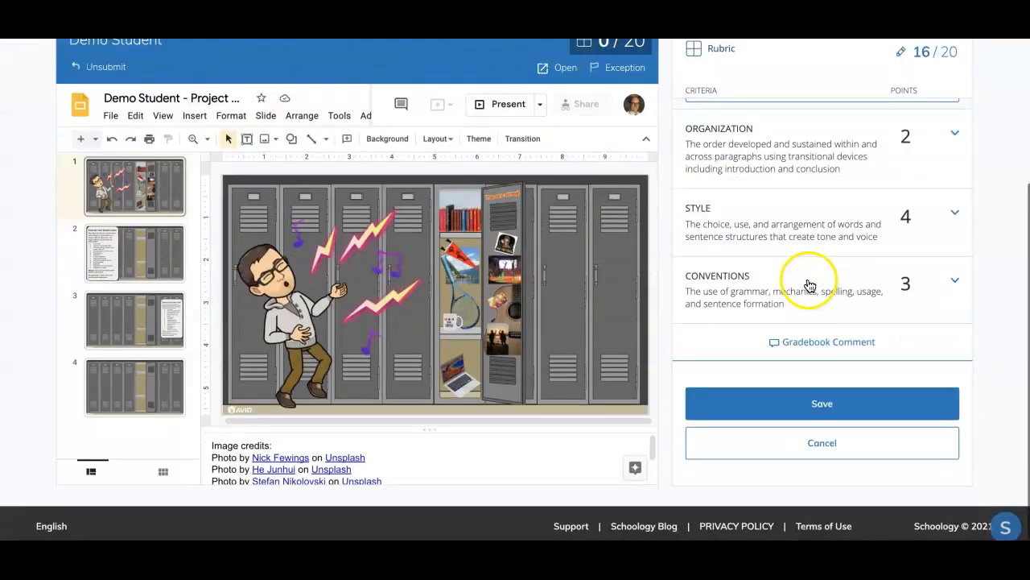
pyautogui.click(807, 409)
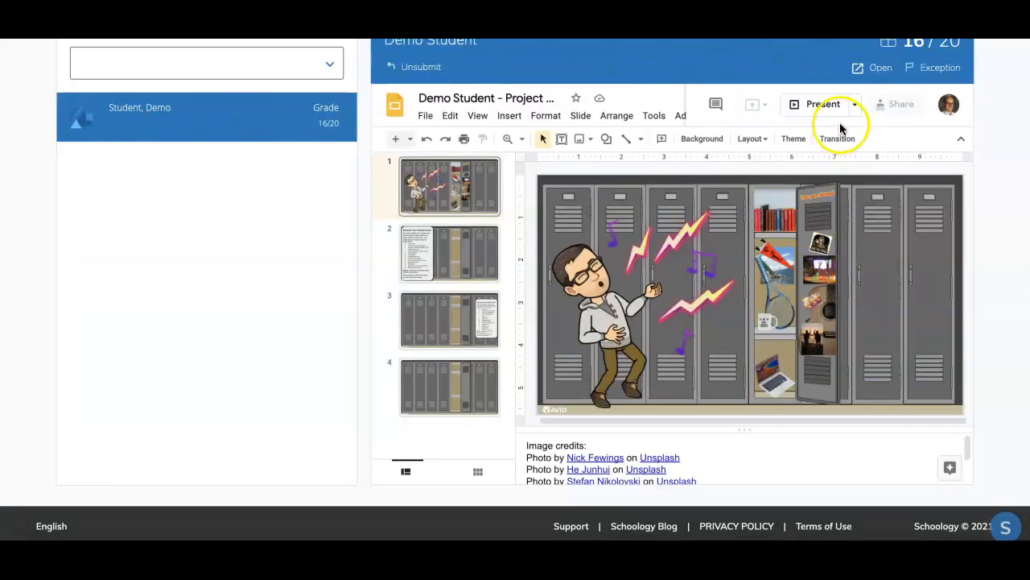
# Reopen the Project 2 submission's saved rubric and look at its ratings and the overall score override.
pyautogui.scroll(2, 841, 127)
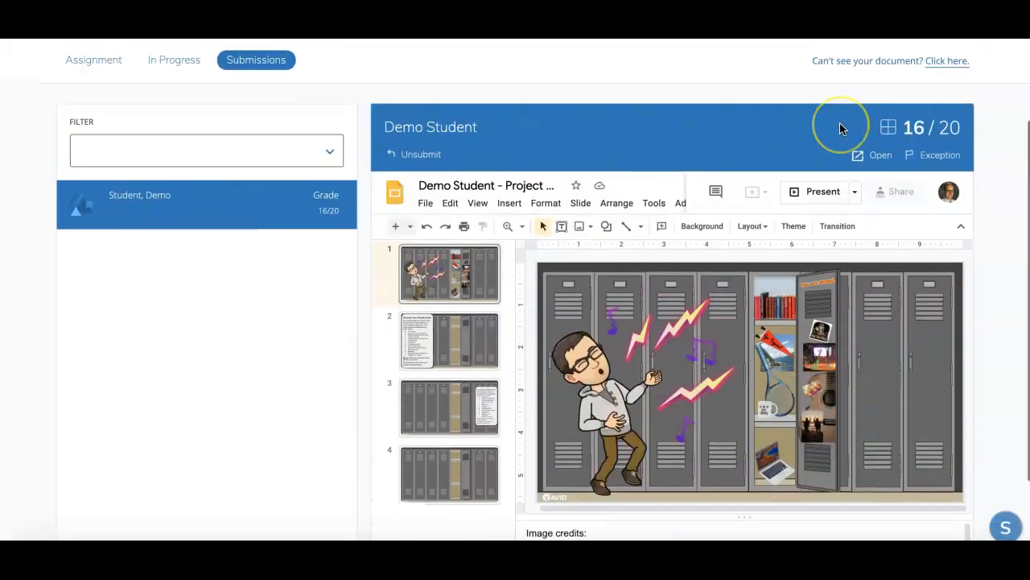
pyautogui.click(889, 131)
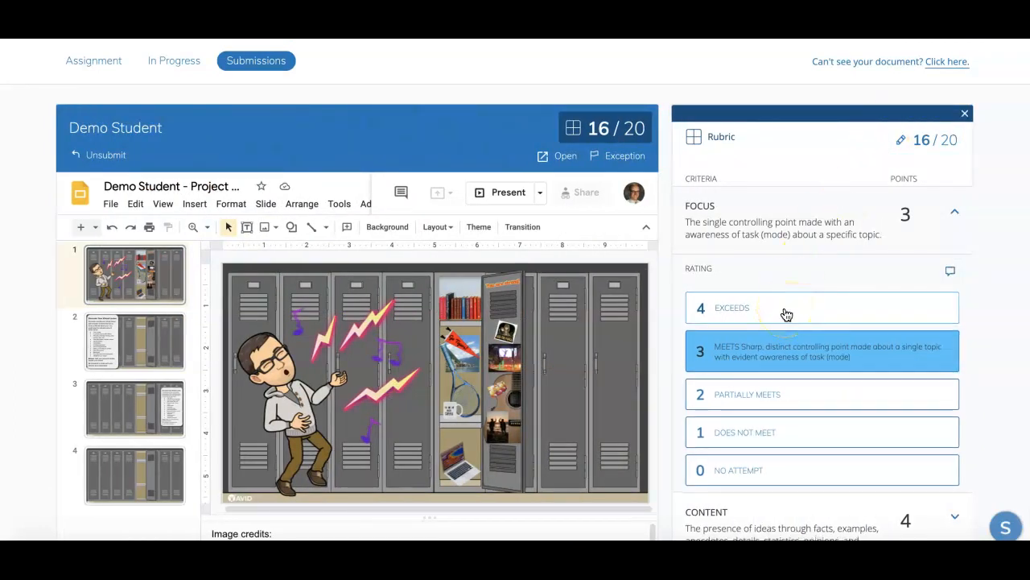
pyautogui.click(924, 139)
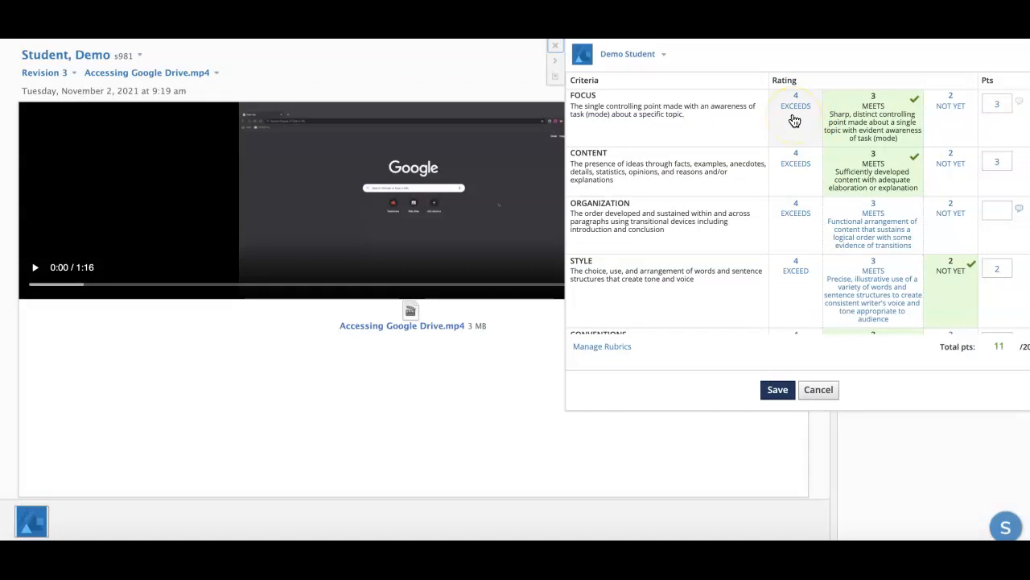
# Select the Focus points in the Project 1 rubric and leave the rubric without saving.
pyautogui.click(995, 104)
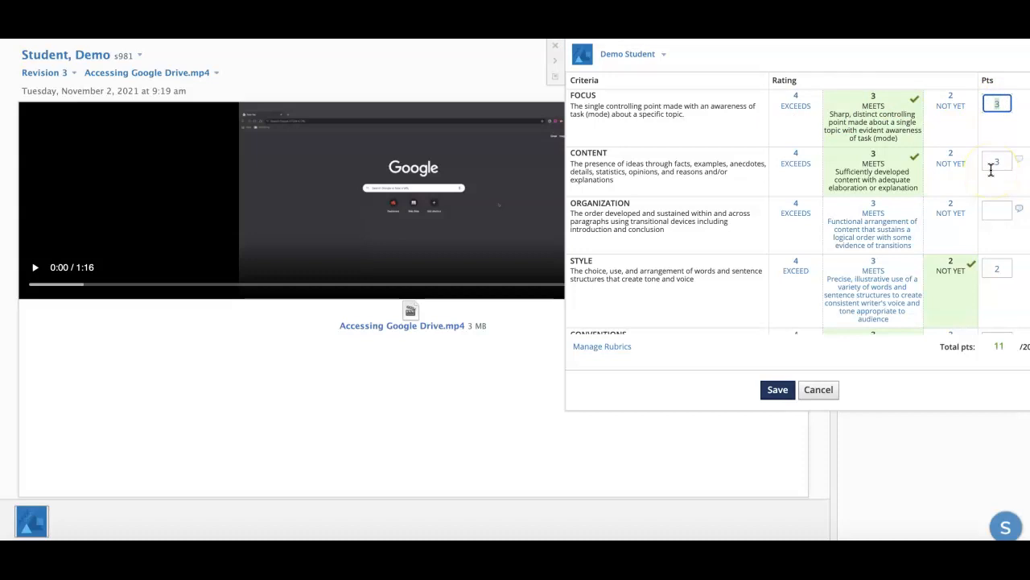
pyautogui.click(813, 393)
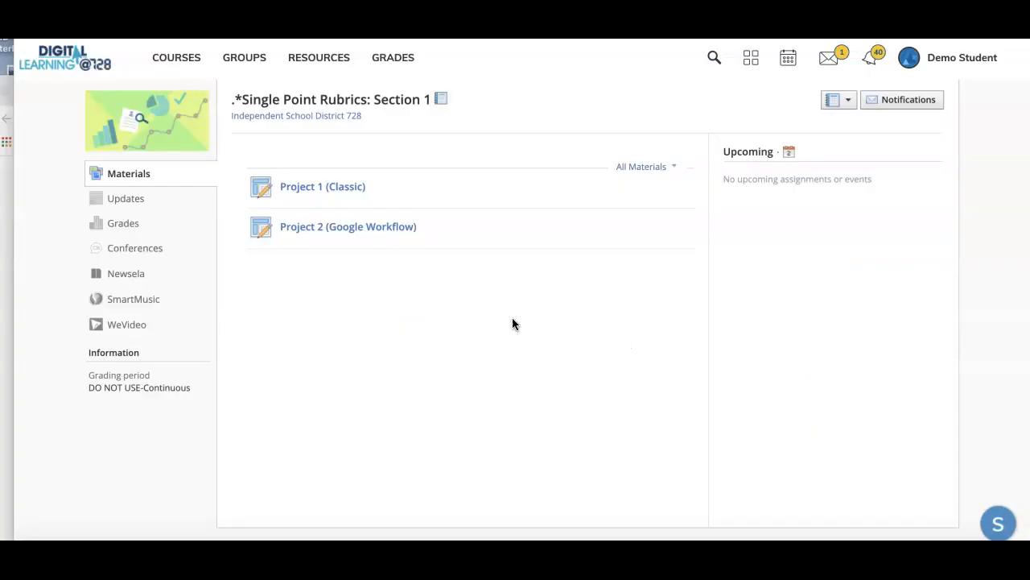
# Open Project 1 (Classic) from the course materials in the student's account.
pyautogui.click(319, 189)
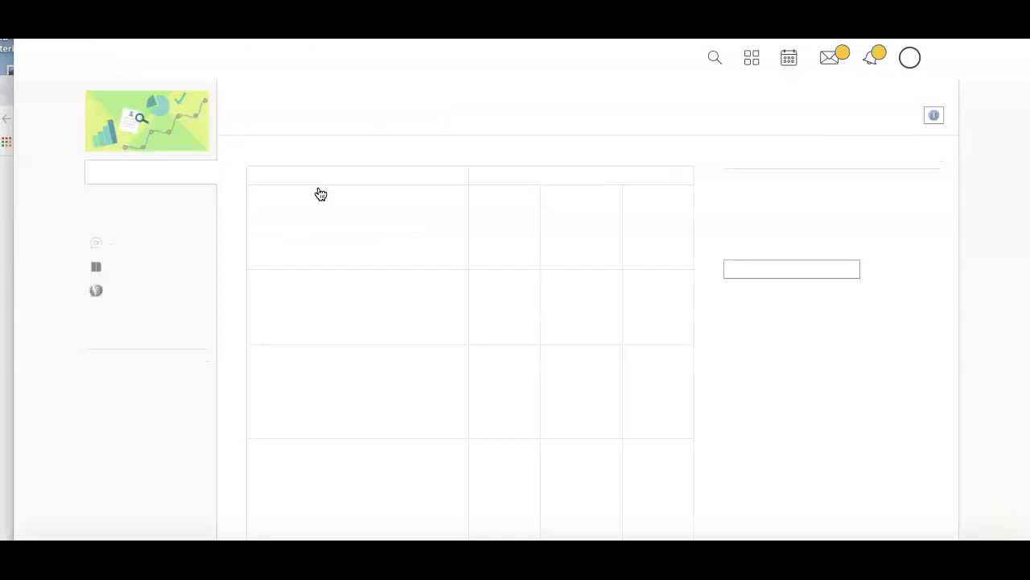